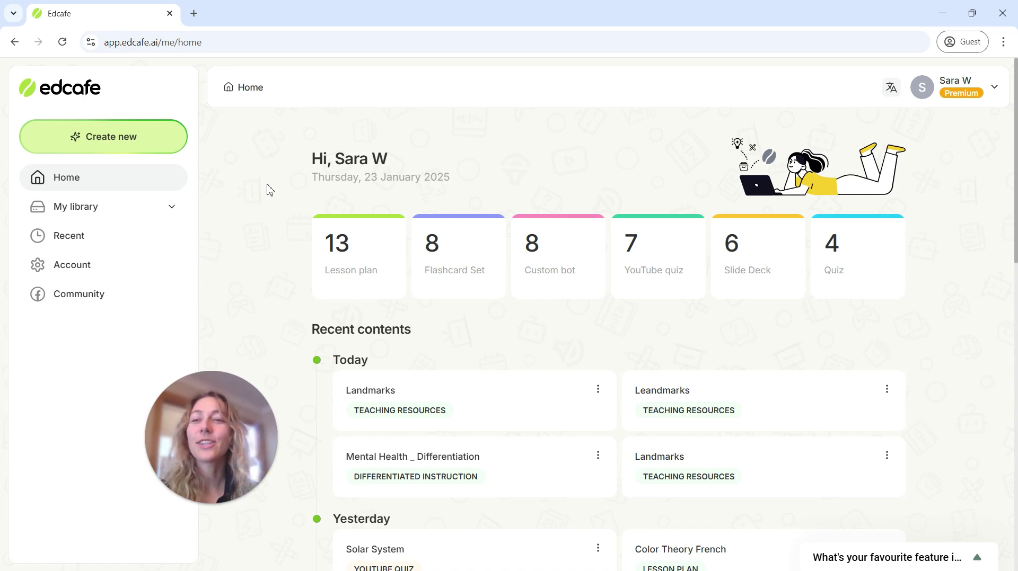
- Start a new lesson plan and look through its text, webpage and document source options
{"action": "left_click", "coordinate": [132, 149]}
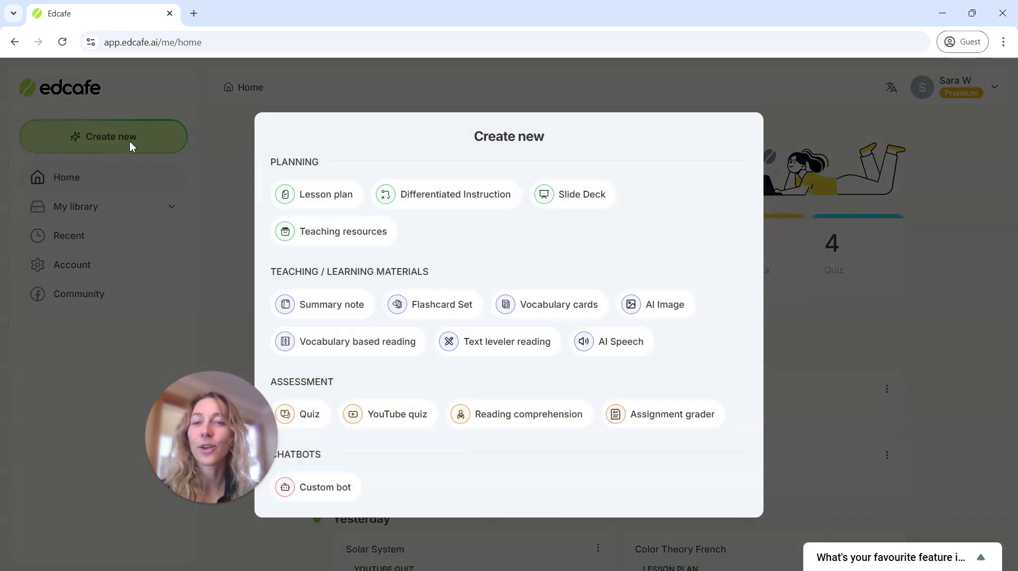
{"action": "left_click", "coordinate": [325, 206]}
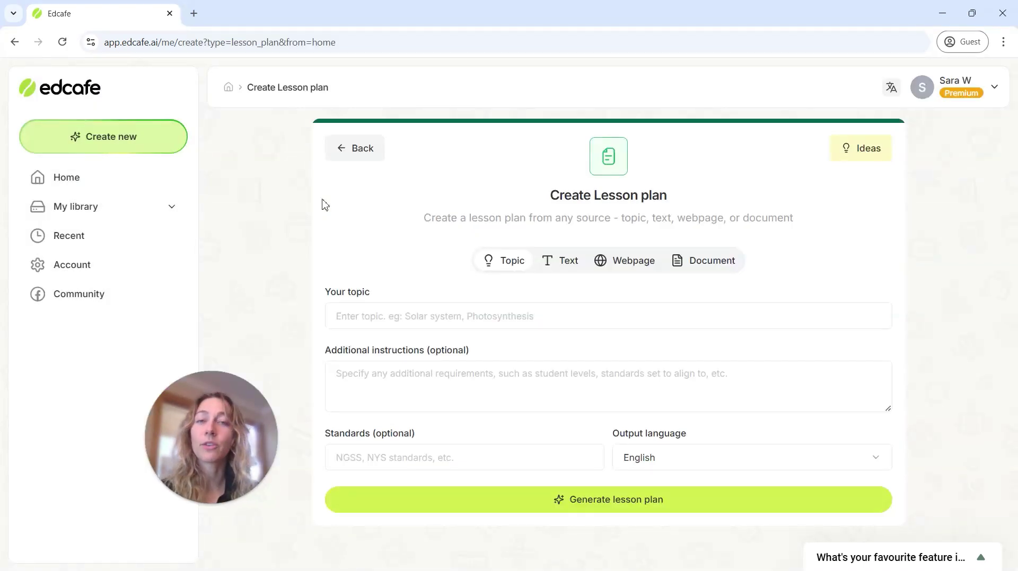
{"action": "left_click", "coordinate": [564, 271]}
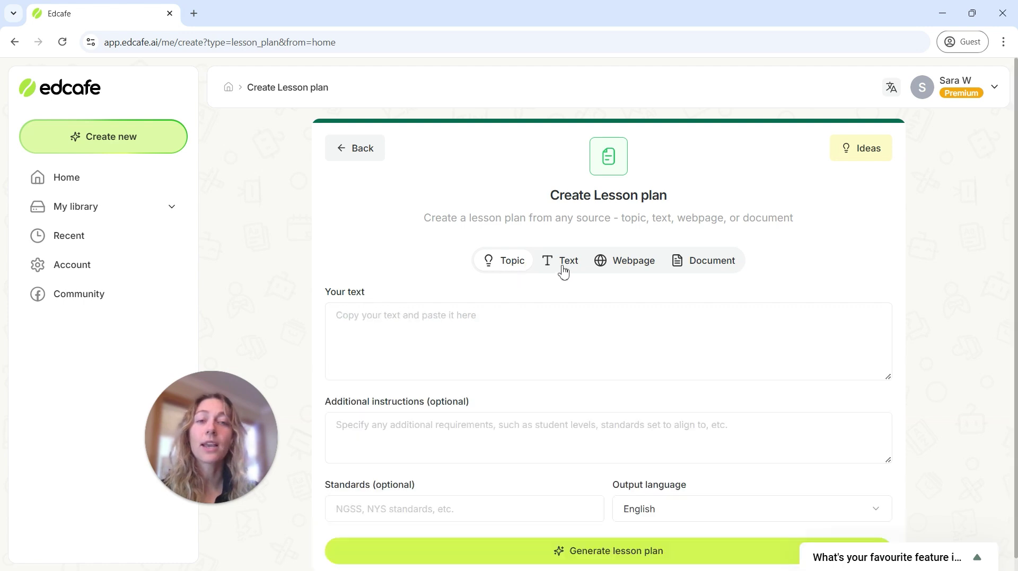
{"action": "left_click", "coordinate": [621, 272]}
{"action": "left_click", "coordinate": [700, 269]}
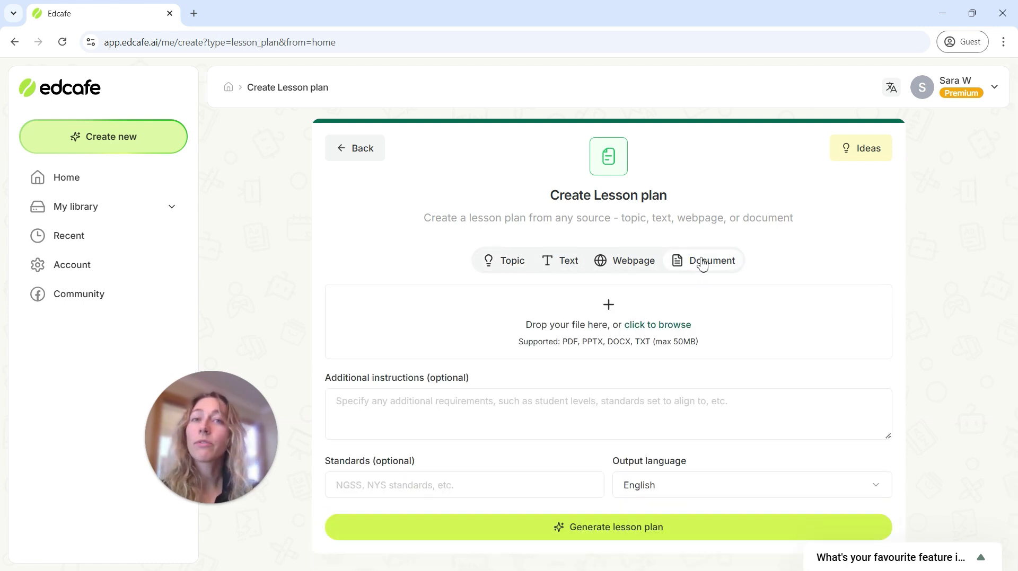
- Generate a lesson plan from the topic "ancient egypt"
{"action": "left_click", "coordinate": [492, 260]}
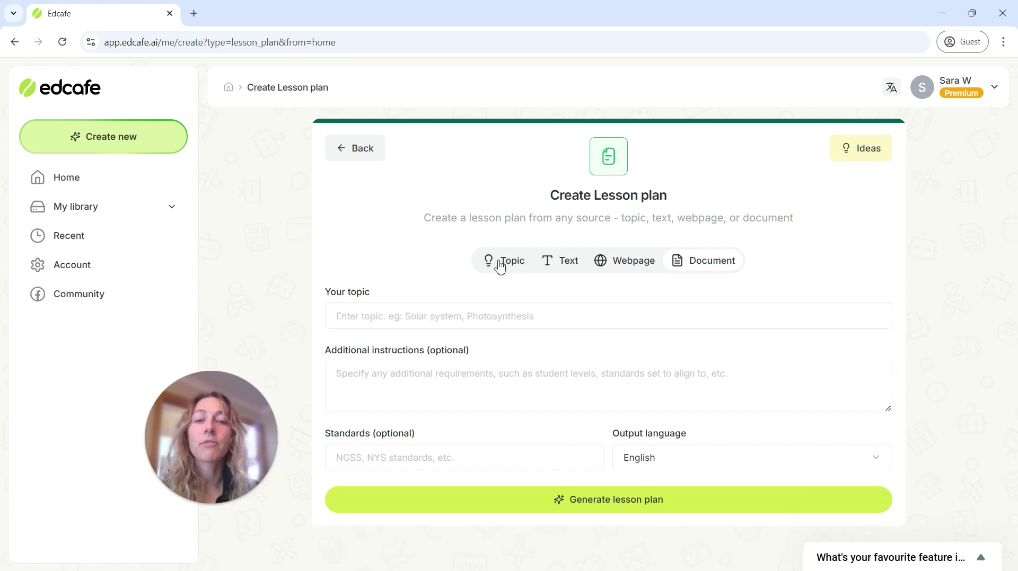
{"action": "left_click", "coordinate": [496, 315]}
{"action": "type", "text": "ancient eg"}
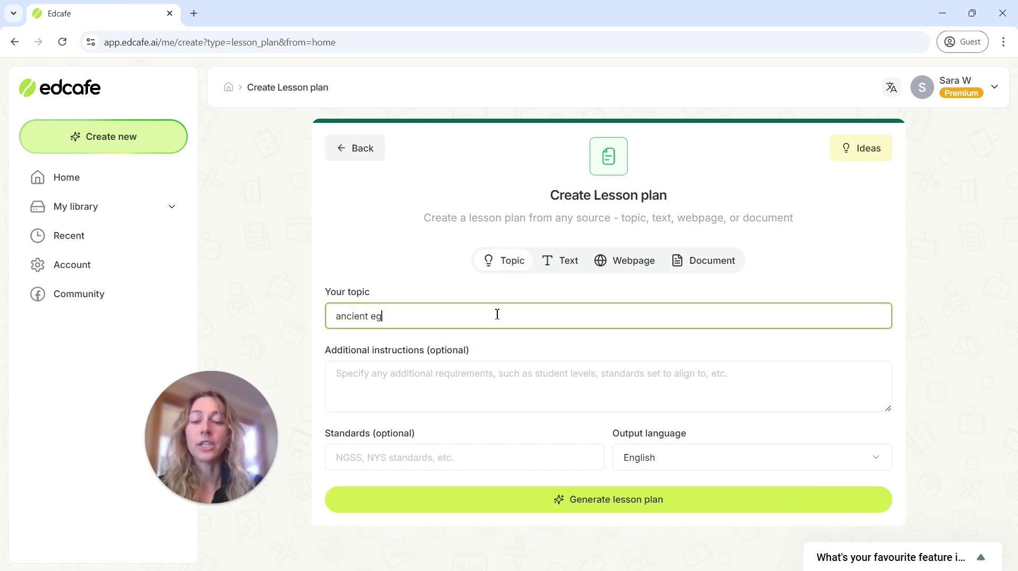
{"action": "type", "text": "ypt"}
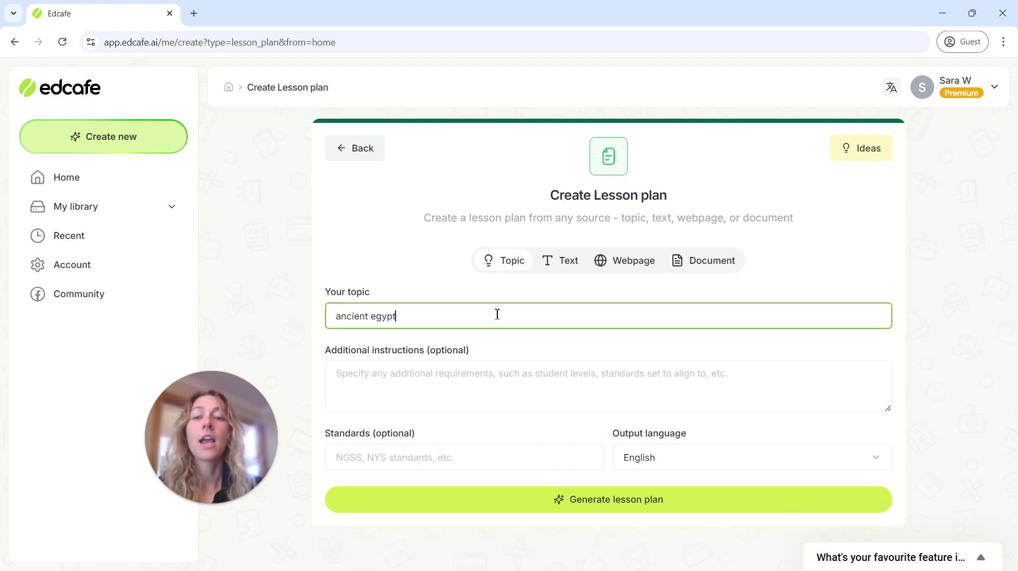
{"action": "left_click", "coordinate": [625, 510]}
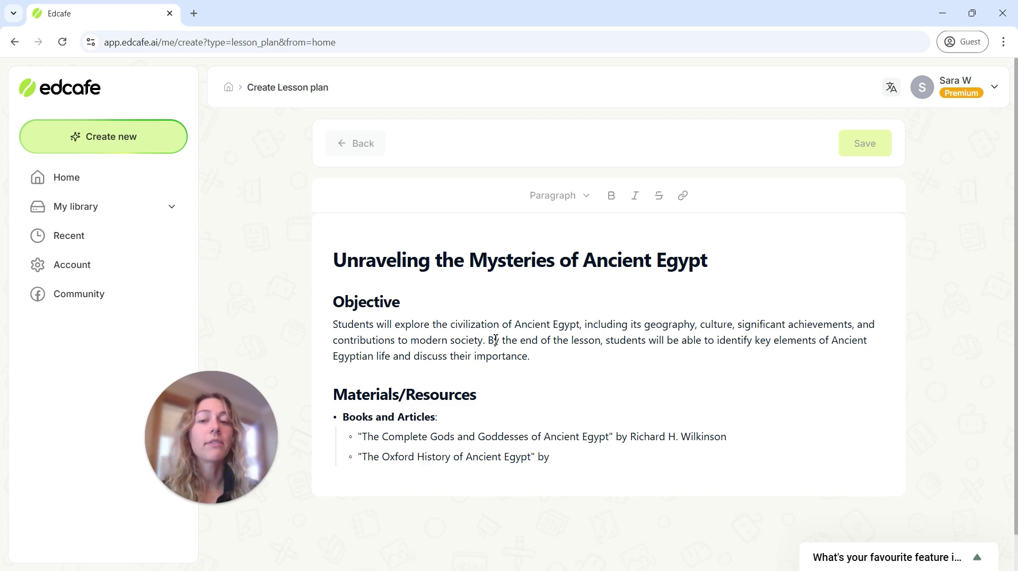
- Read through the generated Ancient Egypt lesson plan from the materials and procedure to the closing reflection
{"action": "scroll", "coordinate": [451, 352], "scroll_direction": "down", "scroll_amount": 3}
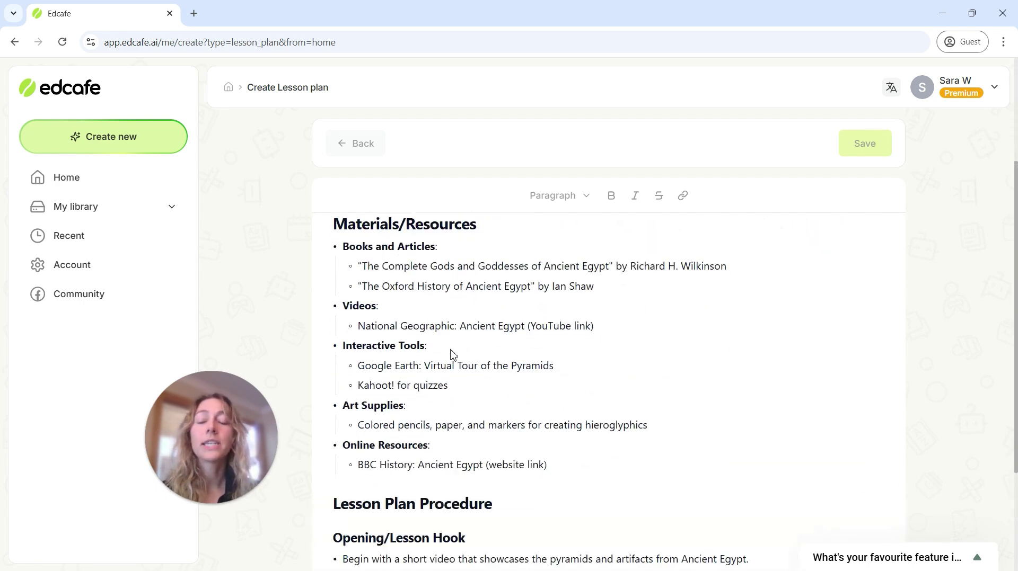
{"action": "scroll", "coordinate": [453, 354], "scroll_direction": "down", "scroll_amount": 4}
{"action": "scroll", "coordinate": [452, 352], "scroll_direction": "down", "scroll_amount": 4}
{"action": "scroll", "coordinate": [452, 353], "scroll_direction": "down", "scroll_amount": 3}
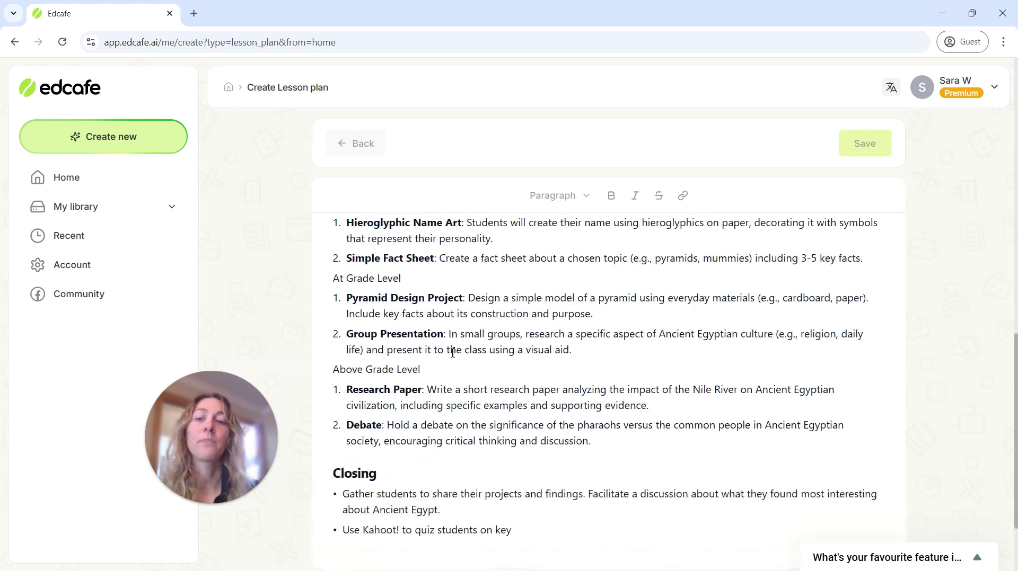
{"action": "scroll", "coordinate": [452, 352], "scroll_direction": "up", "scroll_amount": 6}
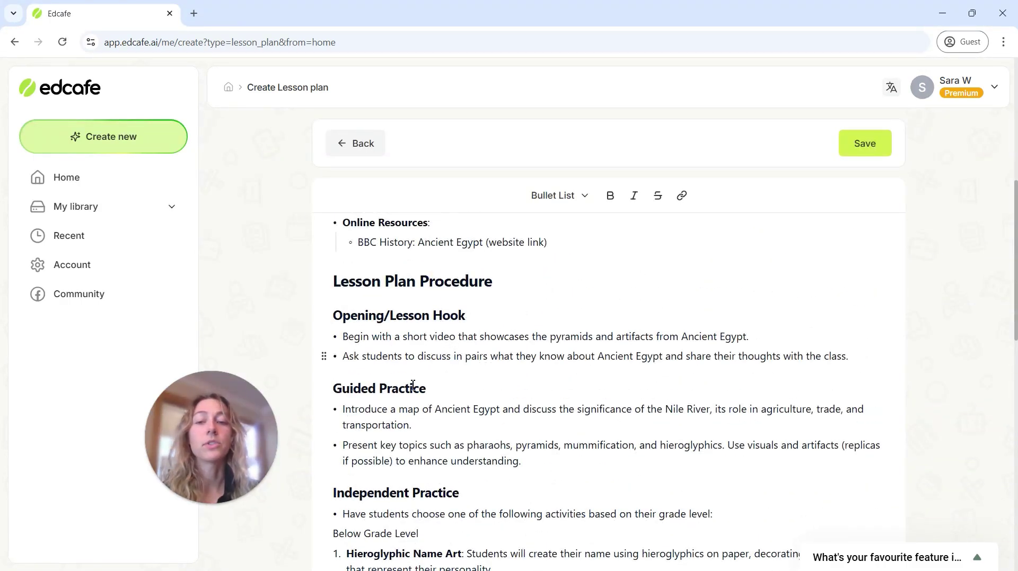
{"action": "scroll", "coordinate": [416, 387], "scroll_direction": "down", "scroll_amount": 8}
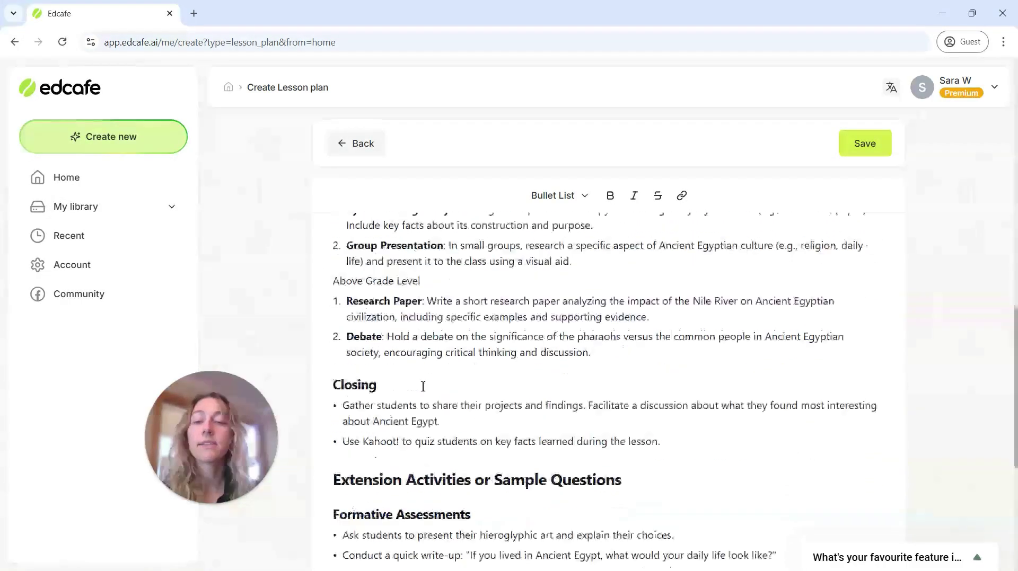
{"action": "scroll", "coordinate": [422, 386], "scroll_direction": "down", "scroll_amount": 4}
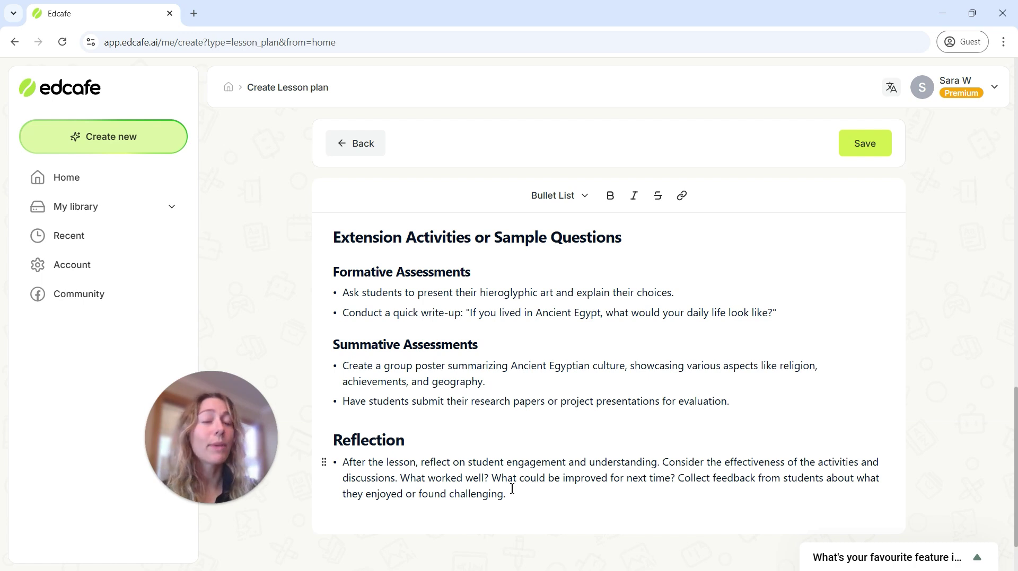
- Return to the lesson plan setup form and switch the source type to a document
{"action": "left_click", "coordinate": [364, 150]}
{"action": "left_click", "coordinate": [376, 389]}
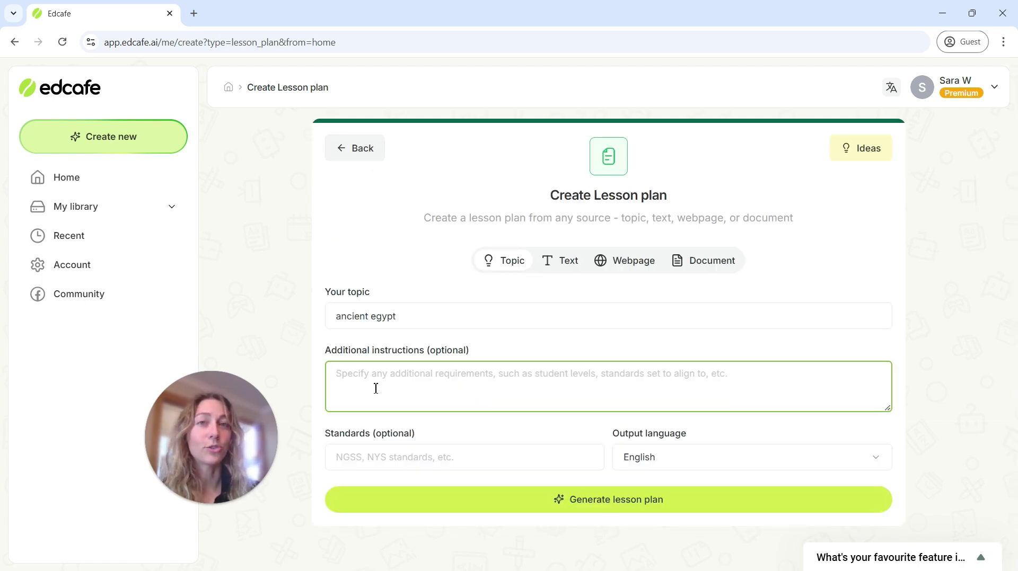
{"action": "left_click", "coordinate": [689, 274]}
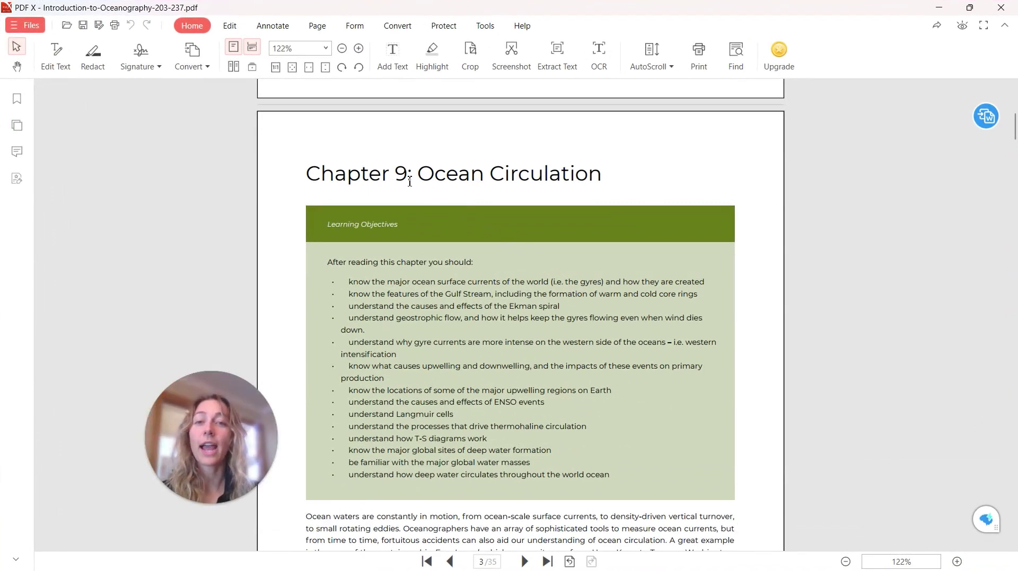
- Look through the Chapter 9: Ocean Circulation pages of Introduction-to-Oceanography-203-237.pdf in PDF X and return to the lesson plan form in Edcafe
{"action": "scroll", "coordinate": [562, 298], "scroll_direction": "down", "scroll_amount": 5}
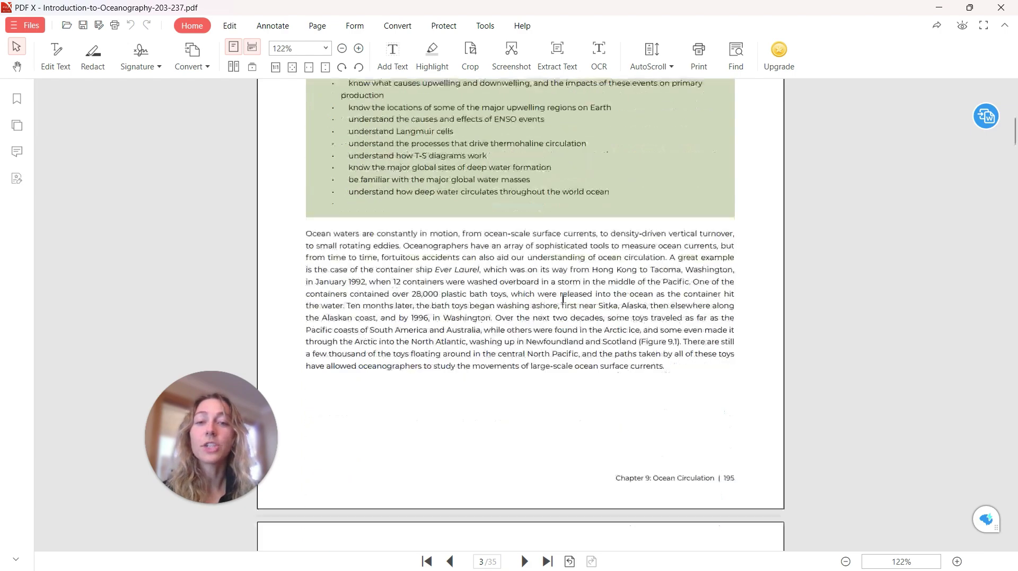
{"action": "scroll", "coordinate": [563, 298], "scroll_direction": "up", "scroll_amount": 2}
{"action": "scroll", "coordinate": [563, 298], "scroll_direction": "down", "scroll_amount": 4}
{"action": "scroll", "coordinate": [562, 297], "scroll_direction": "down", "scroll_amount": 3}
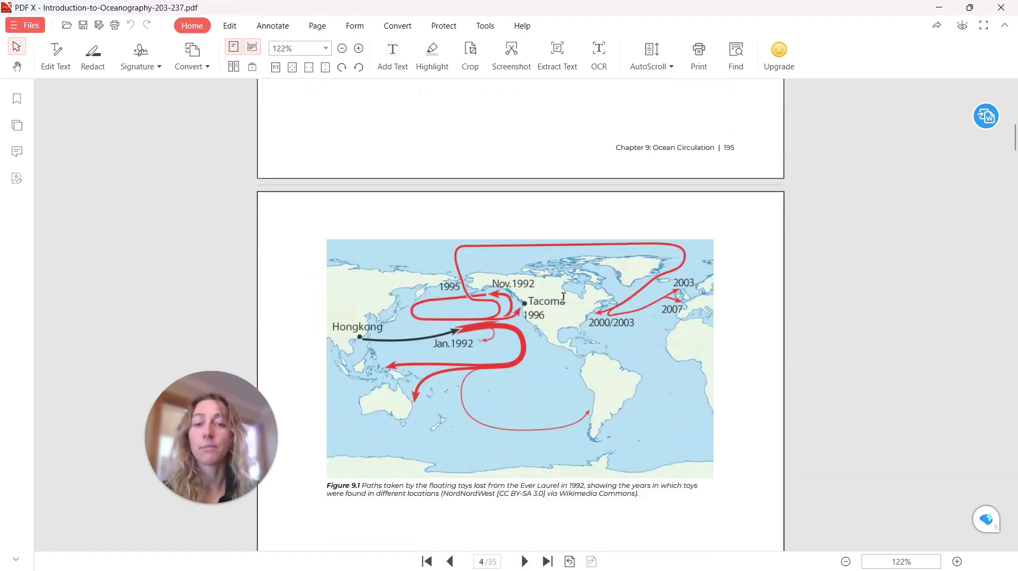
{"action": "left_click", "coordinate": [937, 12]}
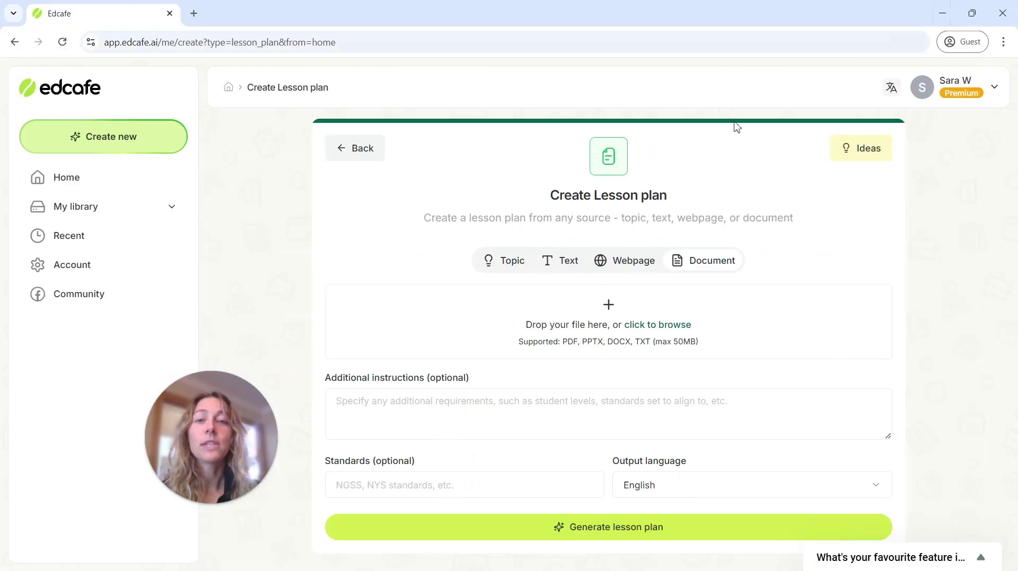
- Upload Introduction-to-Oceanography-203-237.pdf as the source document for the lesson plan
{"action": "left_click", "coordinate": [639, 322]}
{"action": "scroll", "coordinate": [234, 255], "scroll_direction": "down", "scroll_amount": 3}
{"action": "left_click", "coordinate": [227, 241]}
{"action": "left_click", "coordinate": [217, 257]}
{"action": "scroll", "coordinate": [397, 233], "scroll_direction": "down", "scroll_amount": 2}
{"action": "left_click", "coordinate": [371, 214]}
{"action": "left_click", "coordinate": [557, 337]}
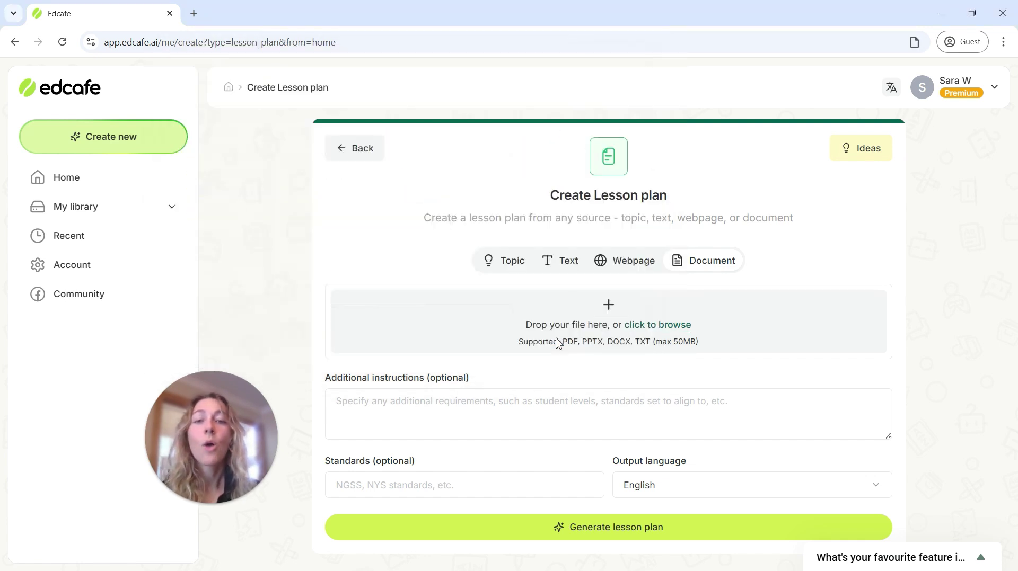
- Add instructions specifying High School students, group project ideas, activities for visual, auditory, and kinesthetic learners, and a quiz to test their understanding
{"action": "left_click", "coordinate": [468, 411]}
{"action": "type", "text": "High School students. Include group project ideas, and activities for visual, auditory, and kinesthetic learners. Include a quiz that can be used to test their understanding"}
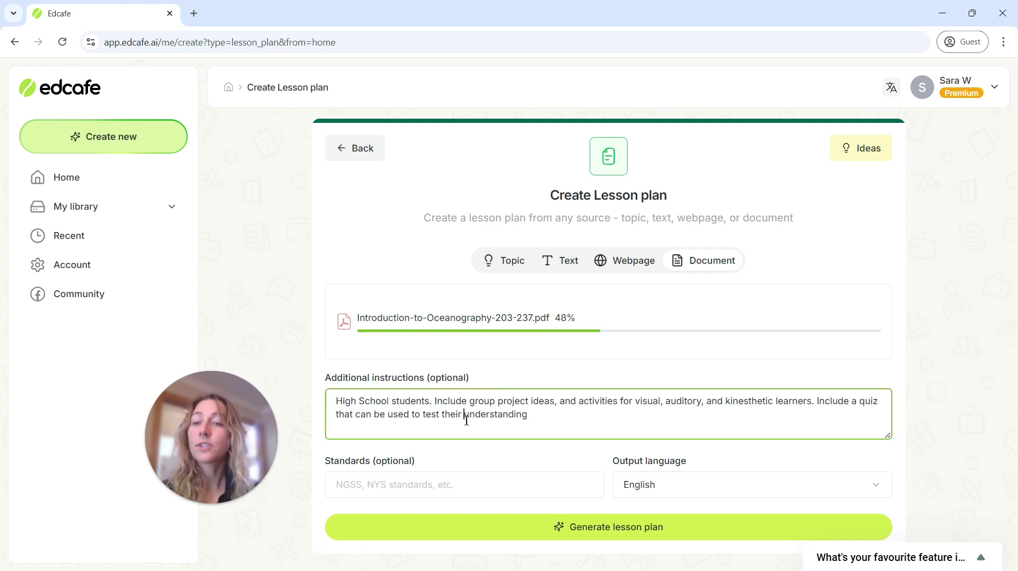
{"action": "left_click_drag", "start_coordinate": [335, 401], "coordinate": [435, 403]}
{"action": "left_click", "coordinate": [435, 404]}
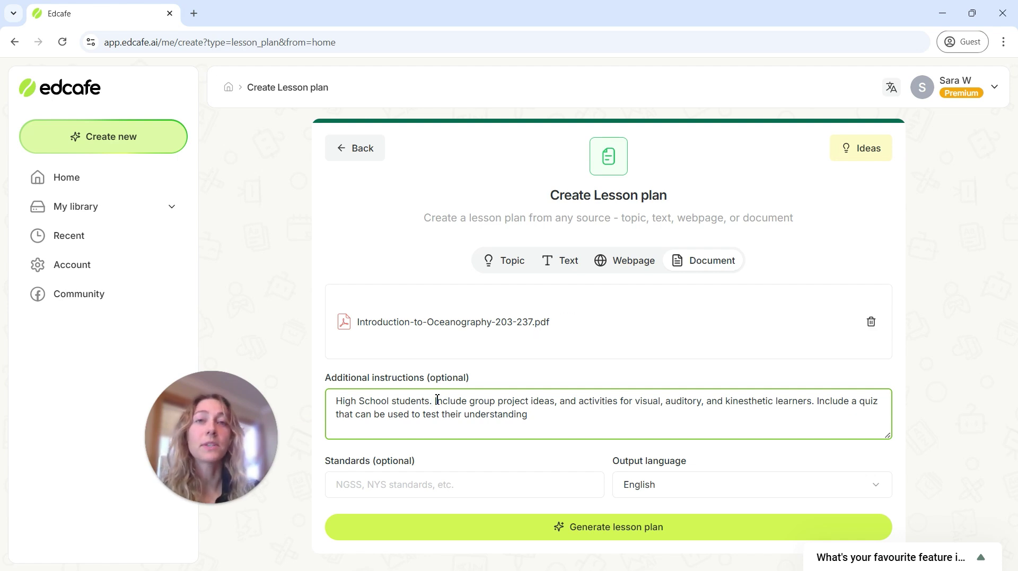
{"action": "left_click_drag", "start_coordinate": [435, 401], "coordinate": [825, 415]}
{"action": "left_click", "coordinate": [557, 403]}
{"action": "type", "text": ","}
{"action": "left_click", "coordinate": [546, 427]}
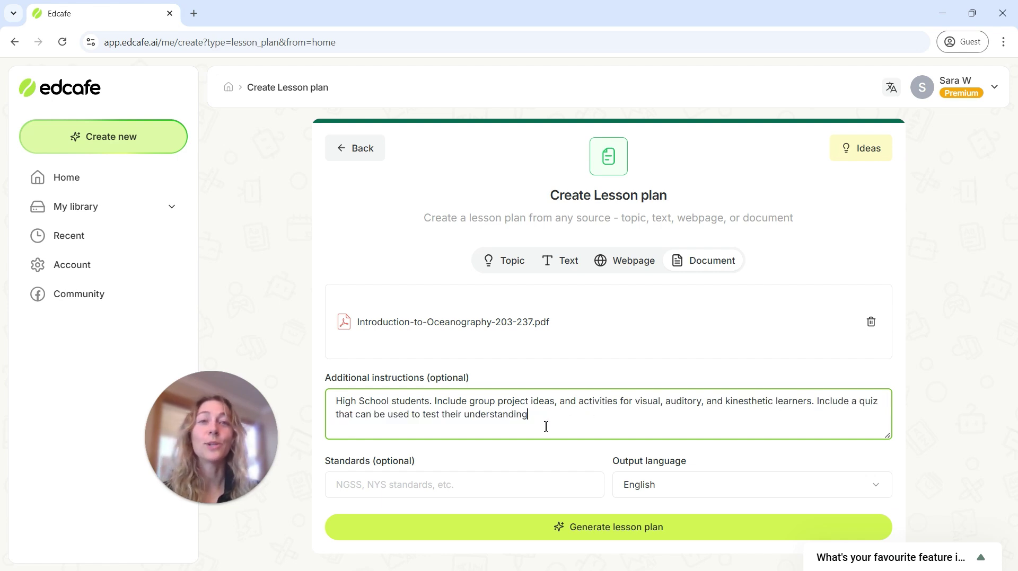
- Set the standards to "Common Core" and generate the lesson plan with English as the output language
{"action": "left_click", "coordinate": [543, 483]}
{"action": "type", "text": "Commo"}
{"action": "type", "text": "n Ca"}
{"action": "type", "text": "re"}
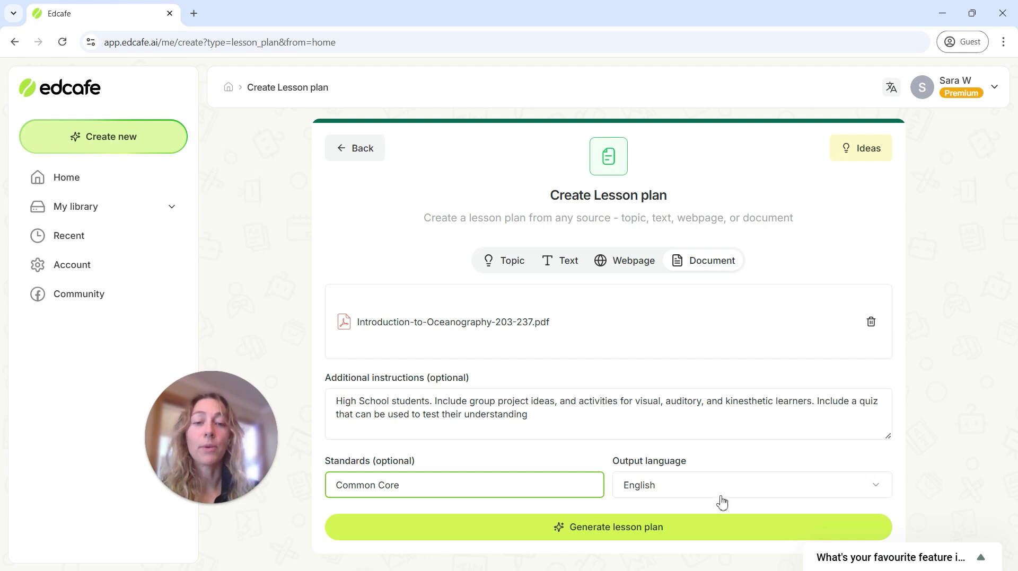
{"action": "left_click", "coordinate": [683, 528]}
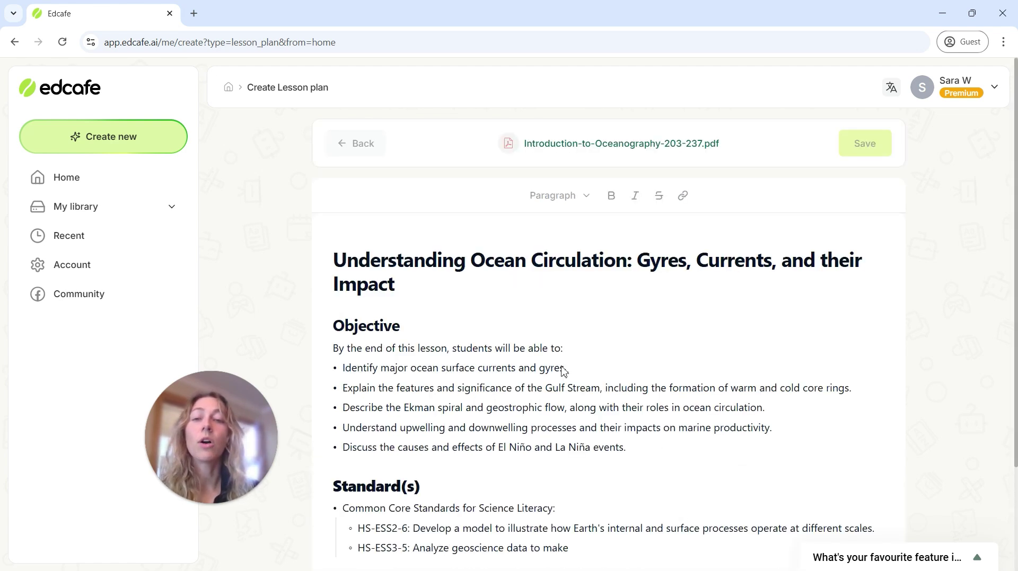
- Review the ocean circulation lesson plan's standards, class flow, differentiated activities, sample quiz questions and reflection
{"action": "scroll", "coordinate": [514, 334], "scroll_direction": "down", "scroll_amount": 1}
{"action": "scroll", "coordinate": [427, 344], "scroll_direction": "down", "scroll_amount": 3}
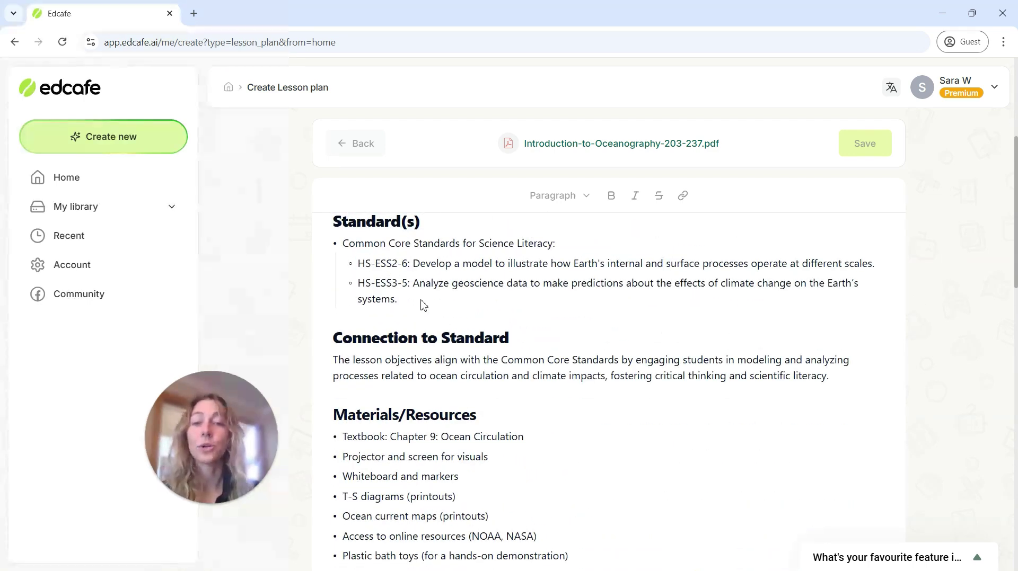
{"action": "scroll", "coordinate": [423, 304], "scroll_direction": "down", "scroll_amount": 12}
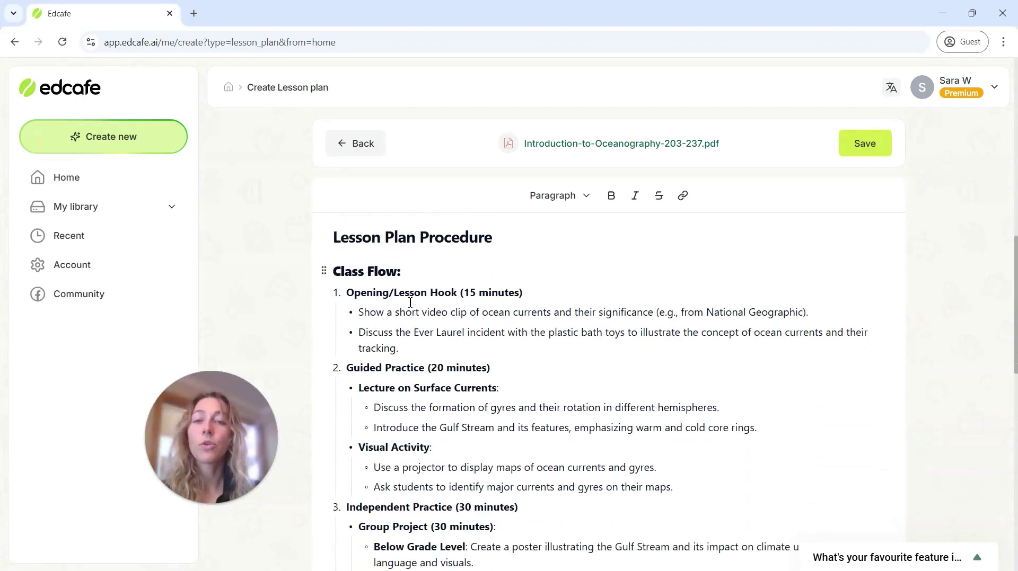
{"action": "scroll", "coordinate": [410, 303], "scroll_direction": "down", "scroll_amount": 2}
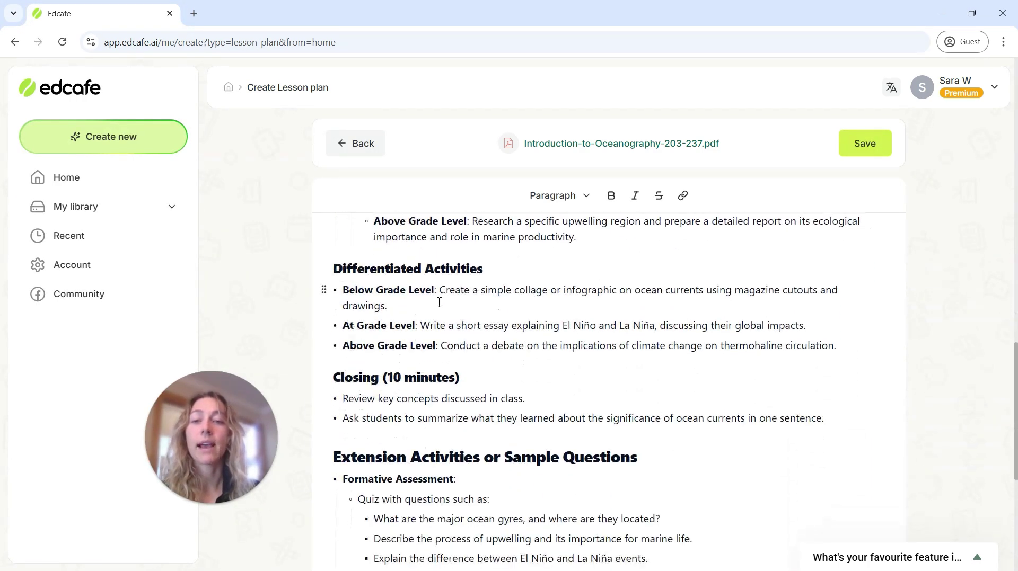
{"action": "scroll", "coordinate": [451, 335], "scroll_direction": "down", "scroll_amount": 3}
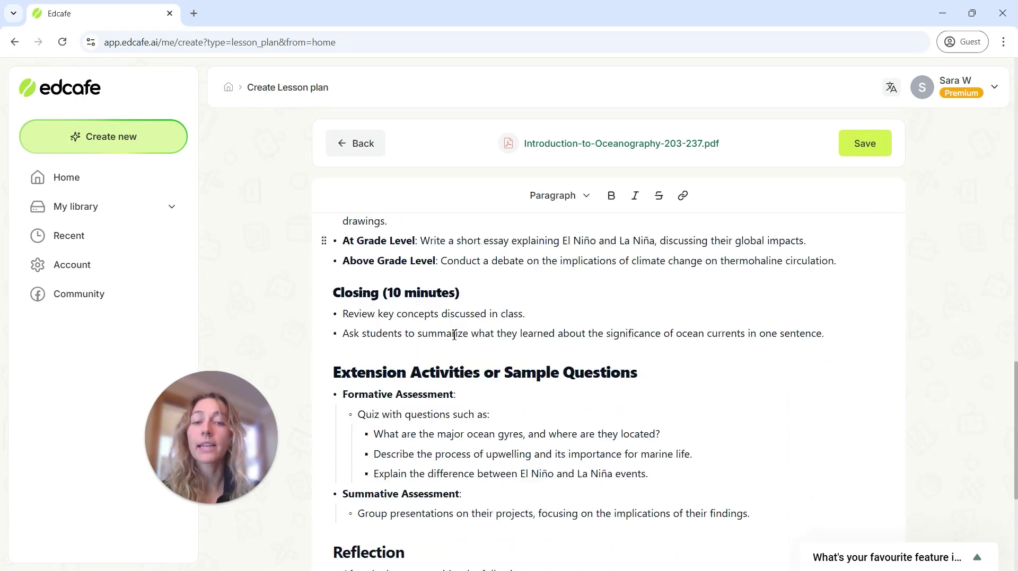
{"action": "scroll", "coordinate": [454, 335], "scroll_direction": "down", "scroll_amount": 1}
{"action": "scroll", "coordinate": [454, 332], "scroll_direction": "up", "scroll_amount": 1}
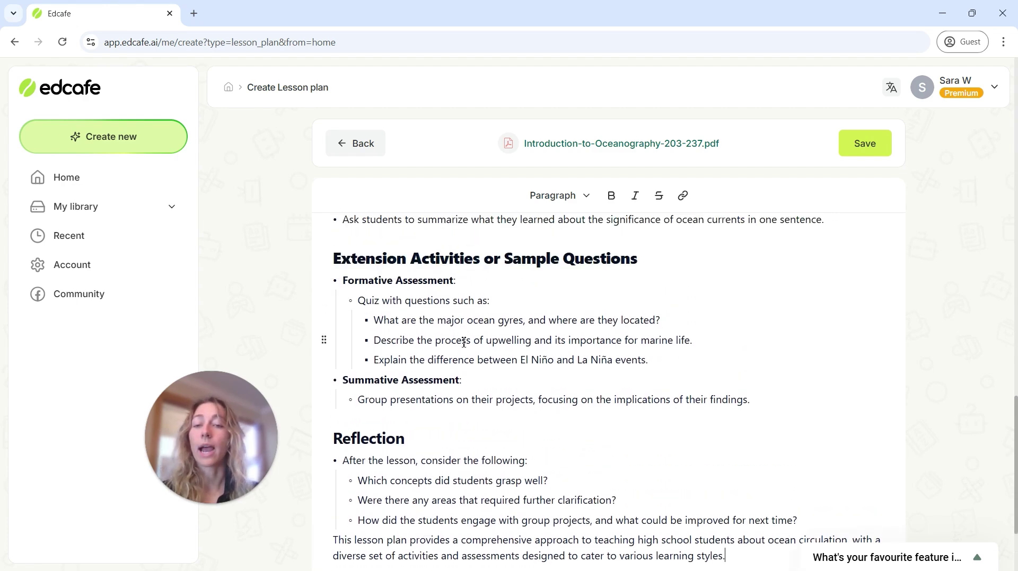
{"action": "scroll", "coordinate": [469, 431], "scroll_direction": "up", "scroll_amount": 1}
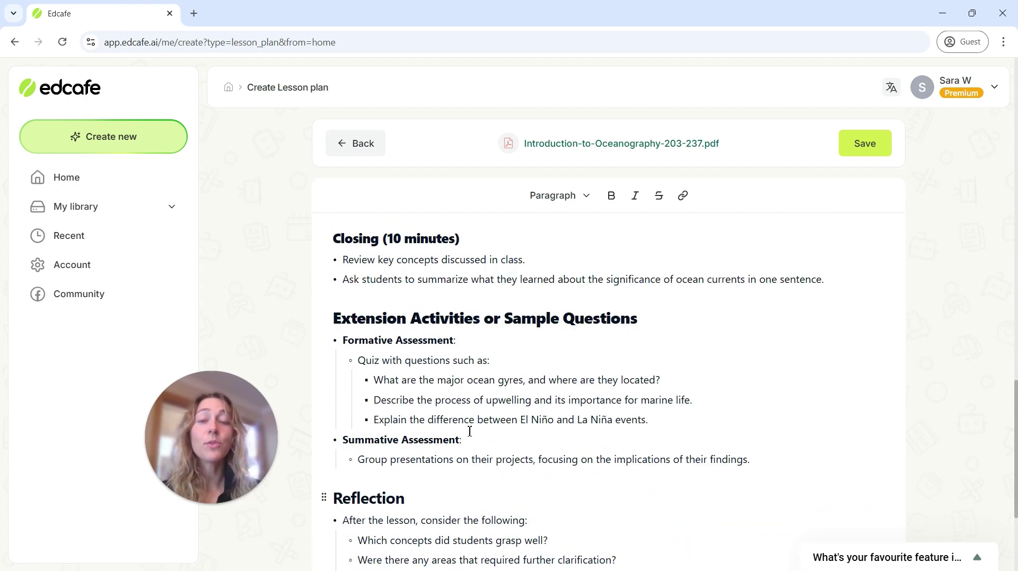
{"action": "left_click", "coordinate": [660, 424]}
{"action": "key", "text": "Return"}
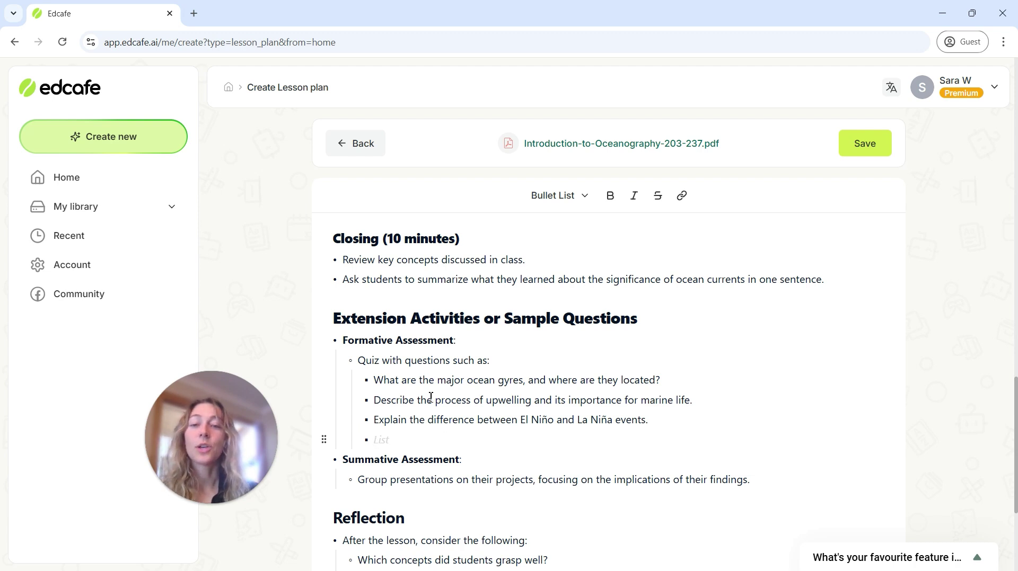
{"action": "left_click", "coordinate": [472, 319]}
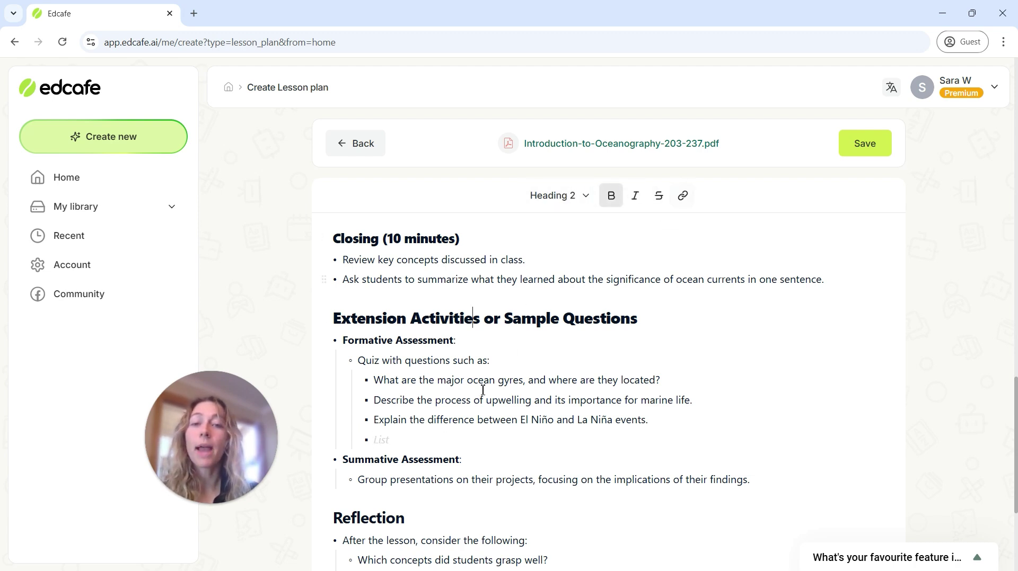
{"action": "left_click", "coordinate": [434, 440]}
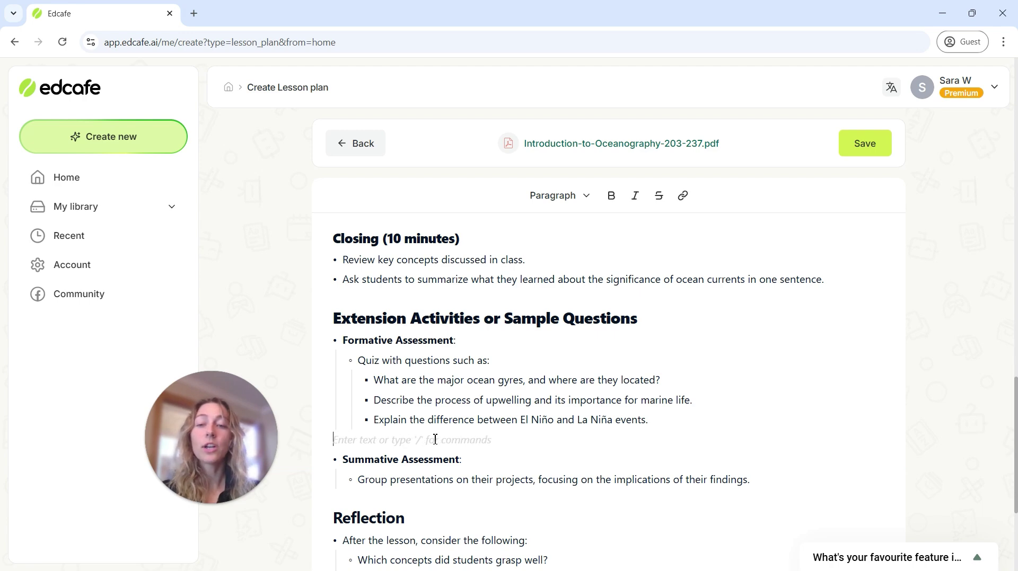
{"action": "key", "text": "BackSpace"}
- Save the lesson plan as "Ocean Lesson Plan" in the January 2025 folder
{"action": "left_click", "coordinate": [859, 153]}
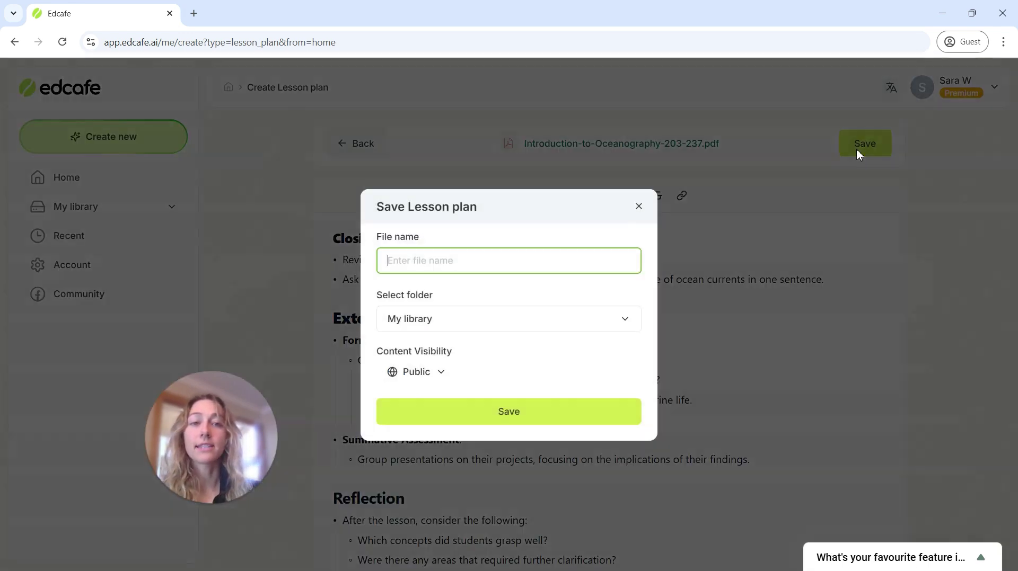
{"action": "type", "text": "Ocean "}
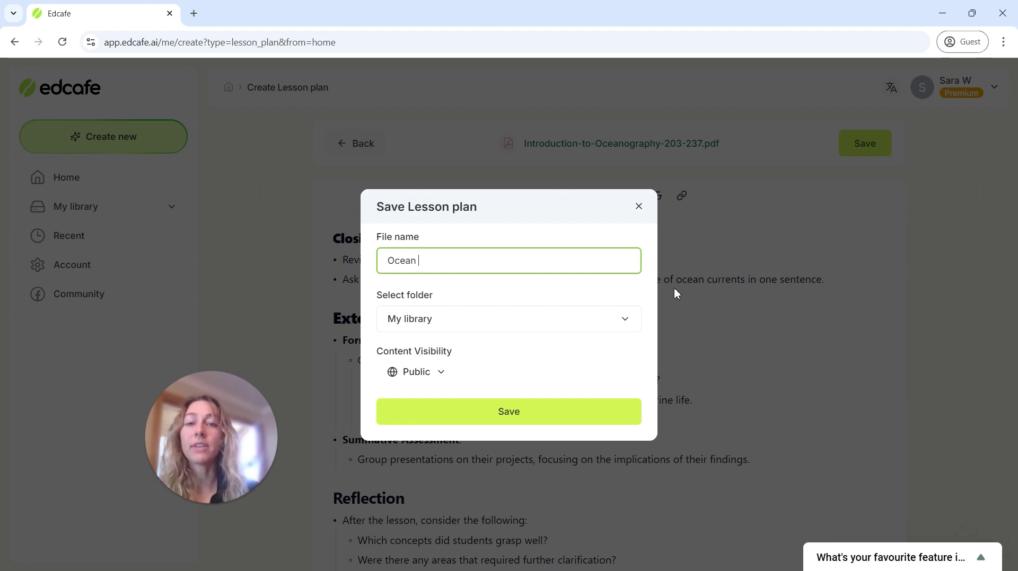
{"action": "type", "text": "Lesson "}
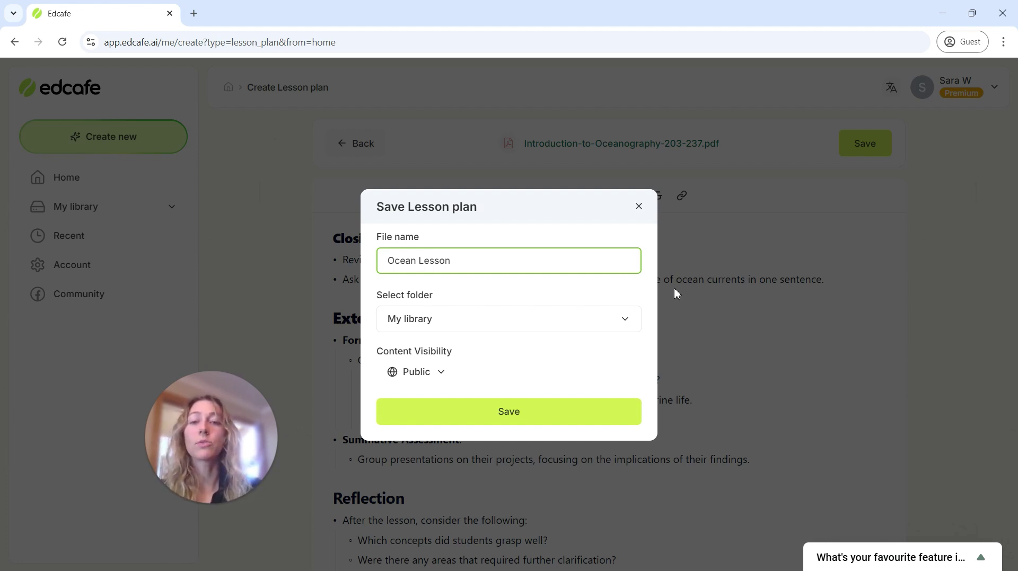
{"action": "type", "text": "Plan"}
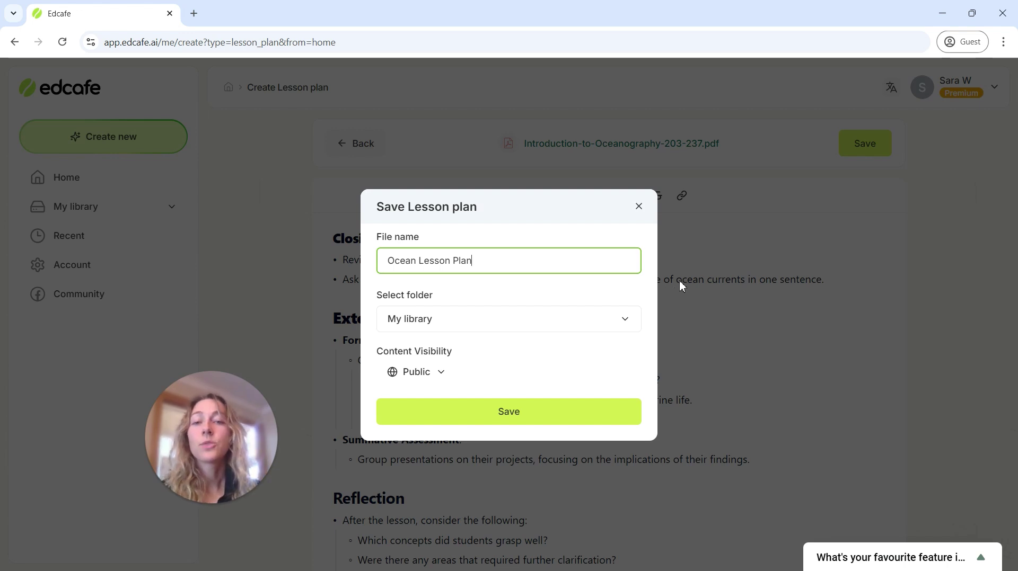
{"action": "left_click", "coordinate": [626, 318]}
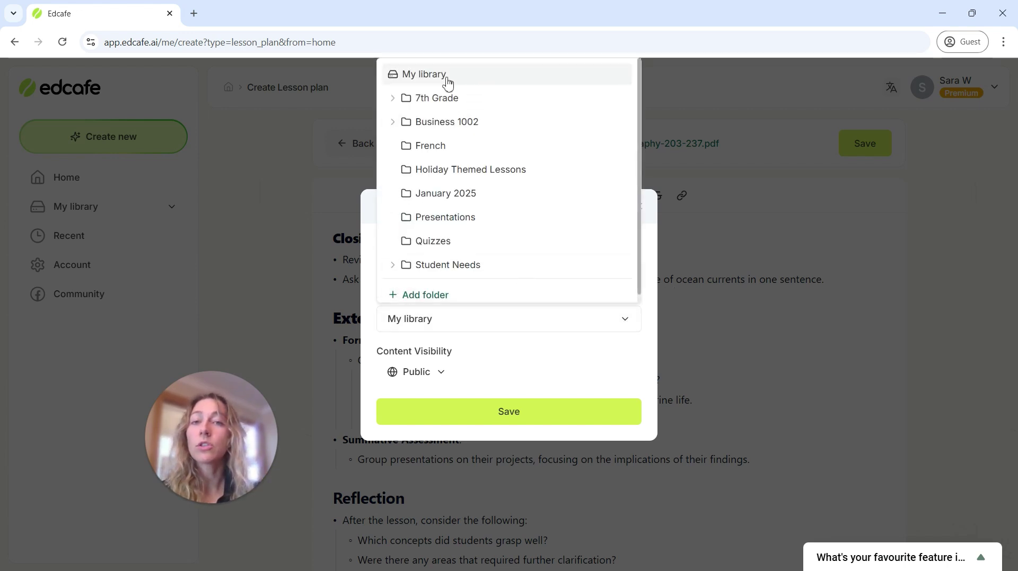
{"action": "left_click", "coordinate": [465, 194]}
{"action": "left_click", "coordinate": [510, 419]}
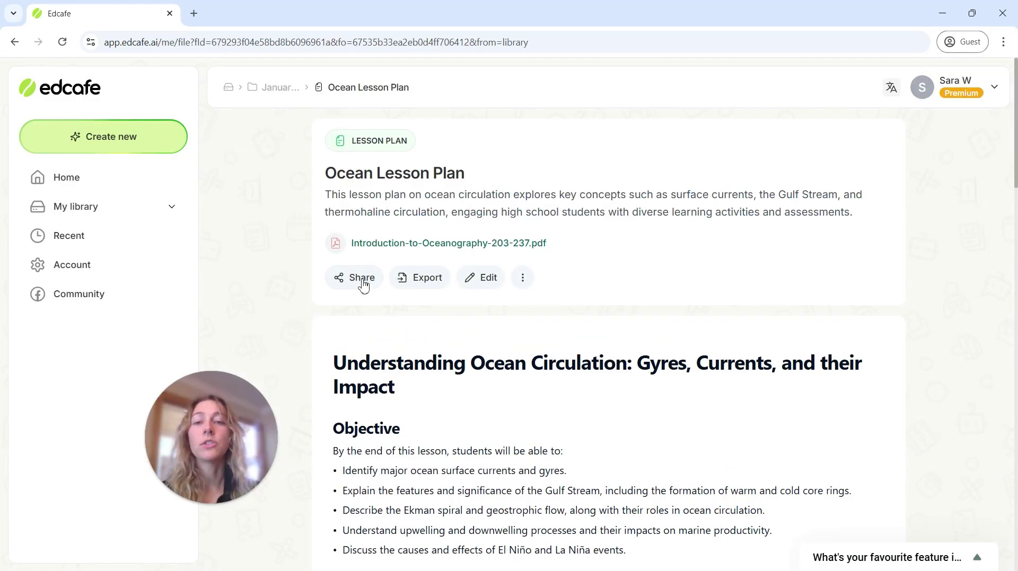
- View the saved lesson plan's export options and the content types available for creating new material
{"action": "left_click", "coordinate": [429, 286]}
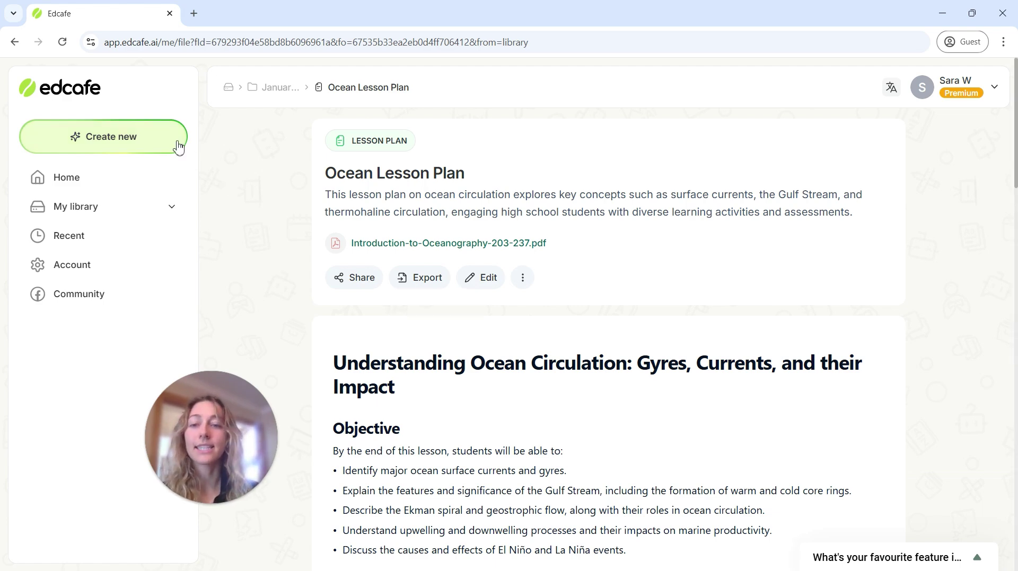
{"action": "left_click", "coordinate": [161, 150]}
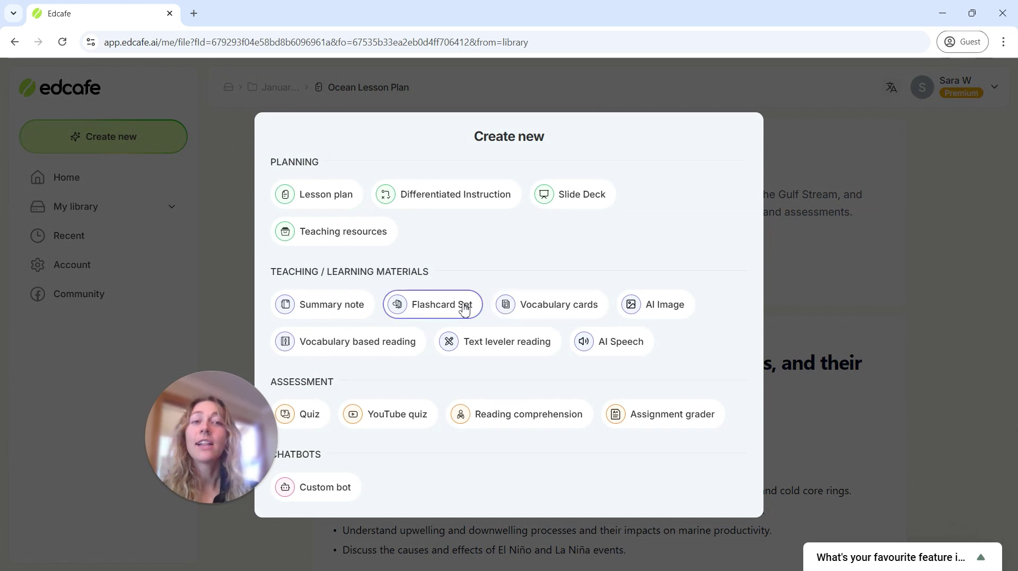